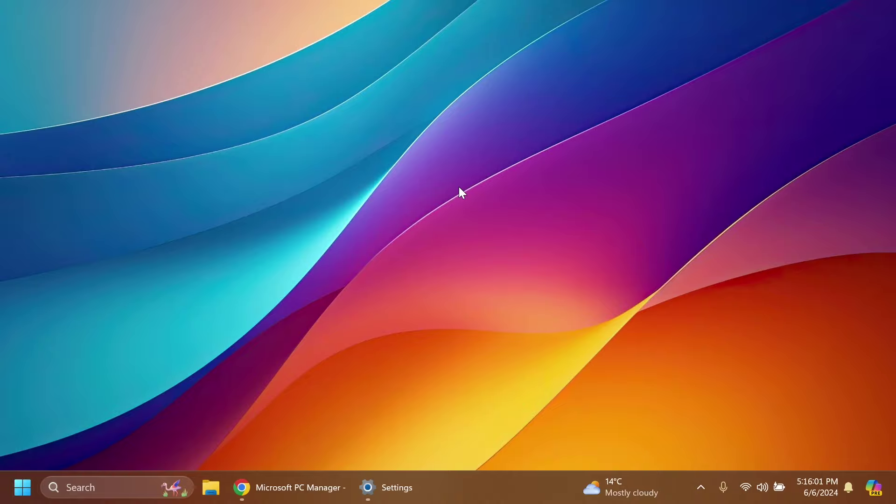
Step: Search Windows Settings for 'region' and open the Region settings page
left_click(368, 487)
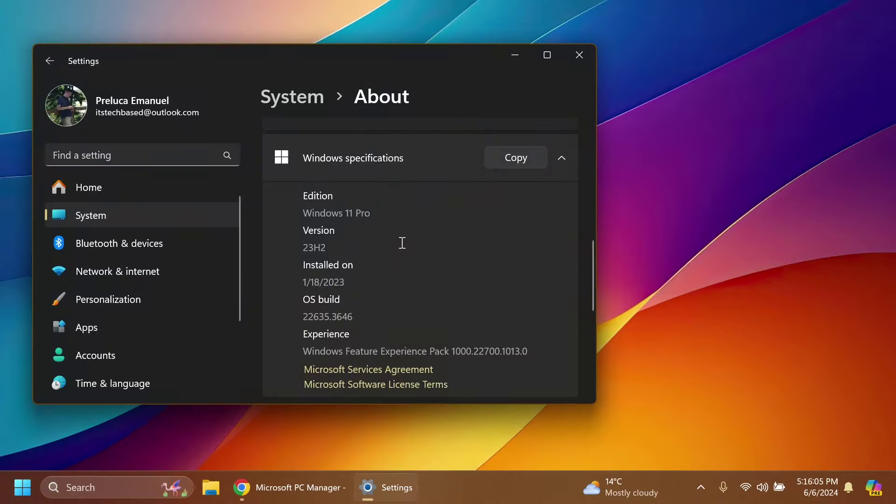
scroll(387, 235, "down", 2)
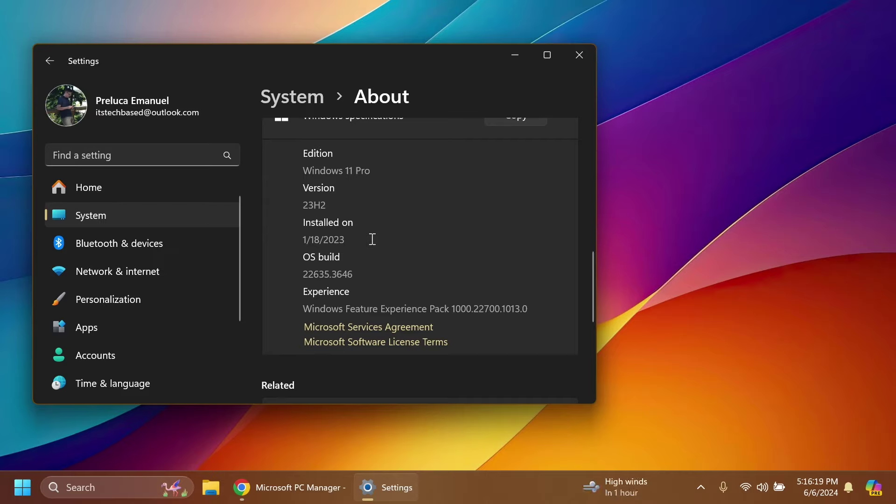
left_click(172, 156)
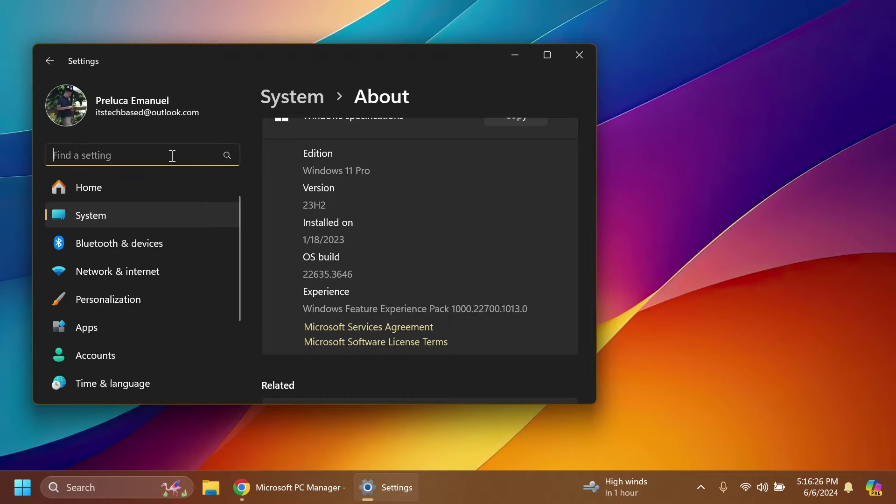
type("region")
left_click(122, 181)
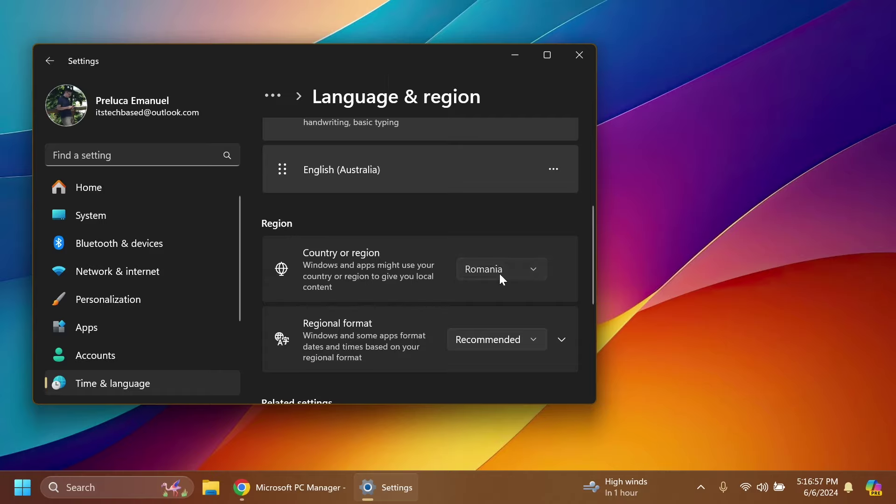
Step: Change the Country or region from Romania to United States
left_click(499, 273)
scroll(474, 215, "down", 10)
scroll(474, 215, "down", 7)
left_click(393, 232)
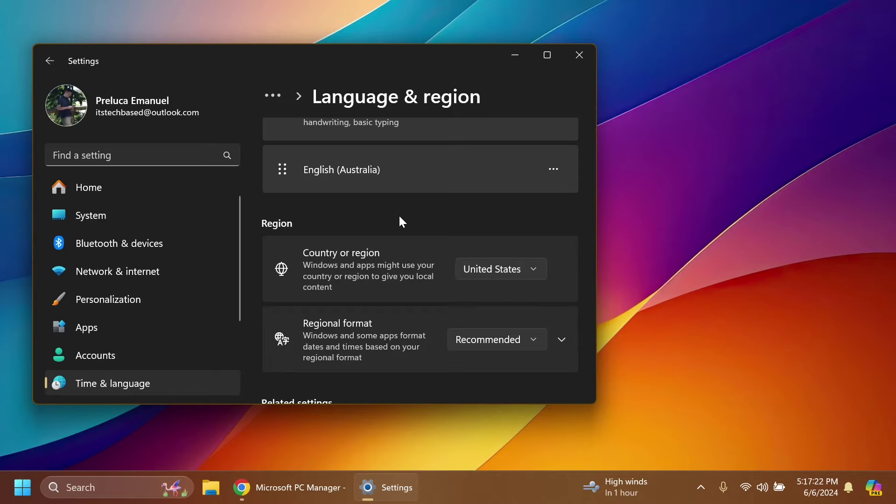
Step: Close Settings and download Microsoft PC Manager from its apps.microsoft.com Store page
left_click(579, 55)
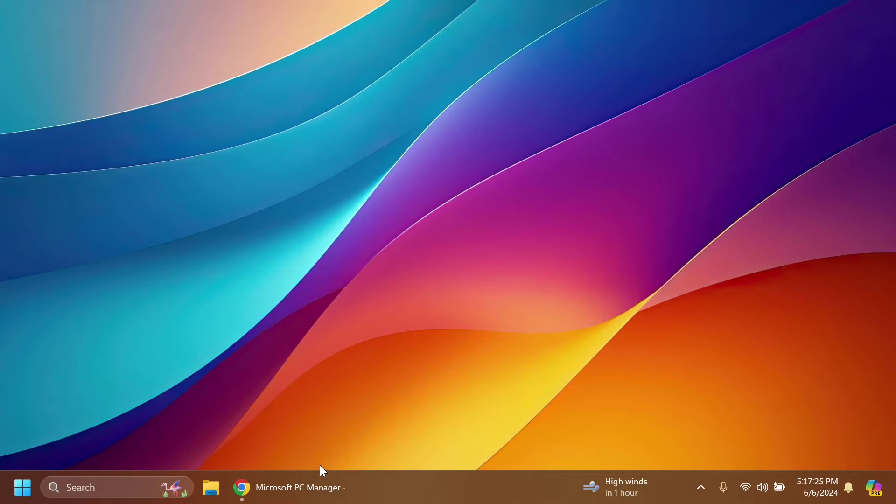
left_click(299, 487)
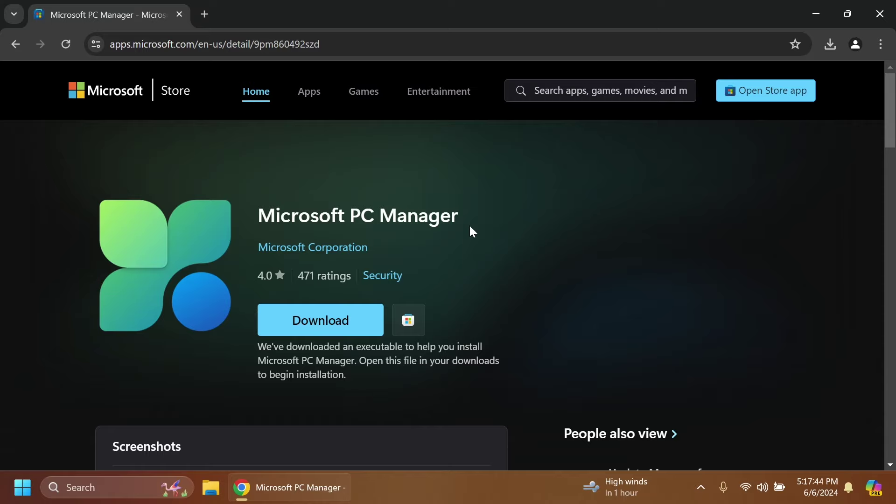
left_click(318, 328)
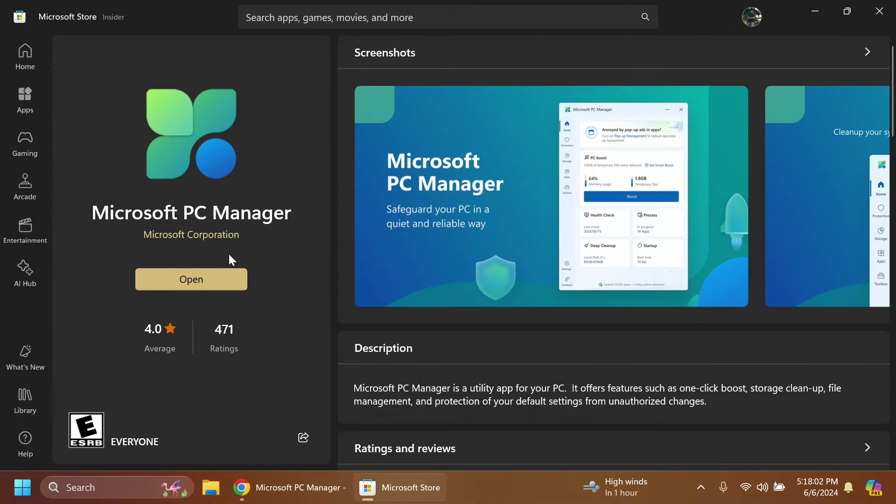
Step: Look over the PC Manager Store listing, then close the Microsoft Store app
scroll(374, 366, "down", 5)
scroll(410, 313, "up", 5)
left_click(879, 11)
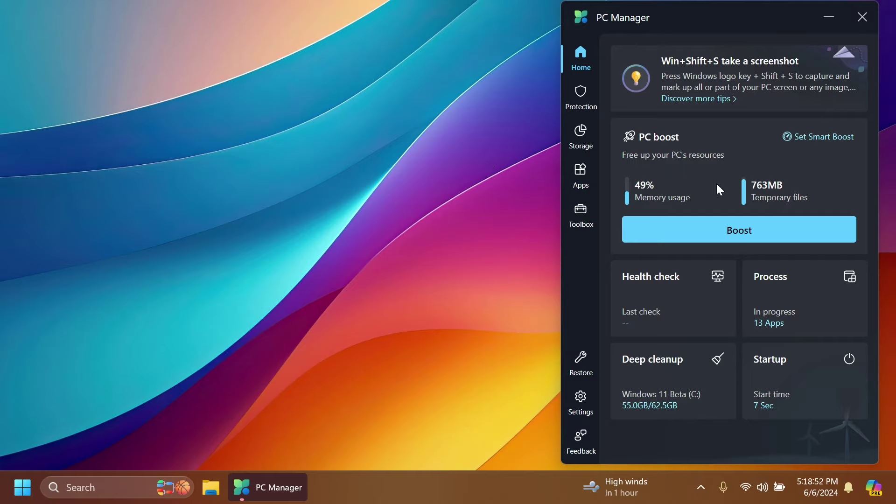
Step: Boost to free memory and temp files, then check Protection, Storage, Downloaded files and Large files
left_click(726, 235)
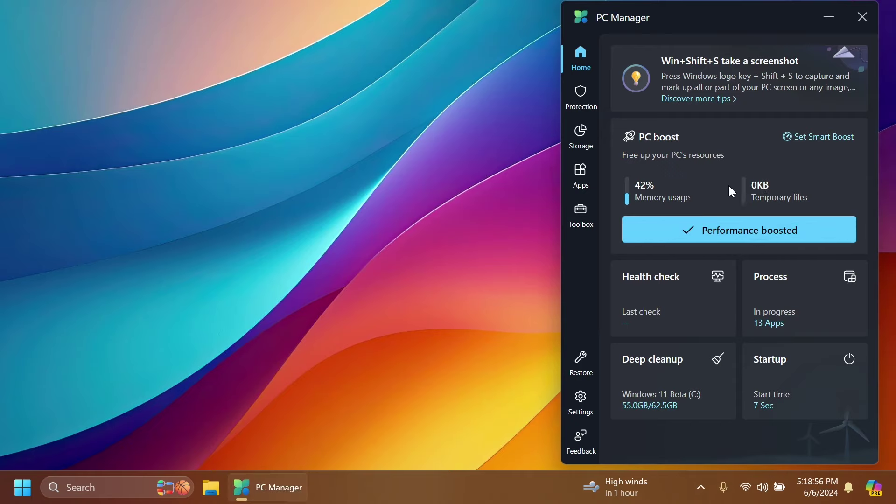
left_click(580, 97)
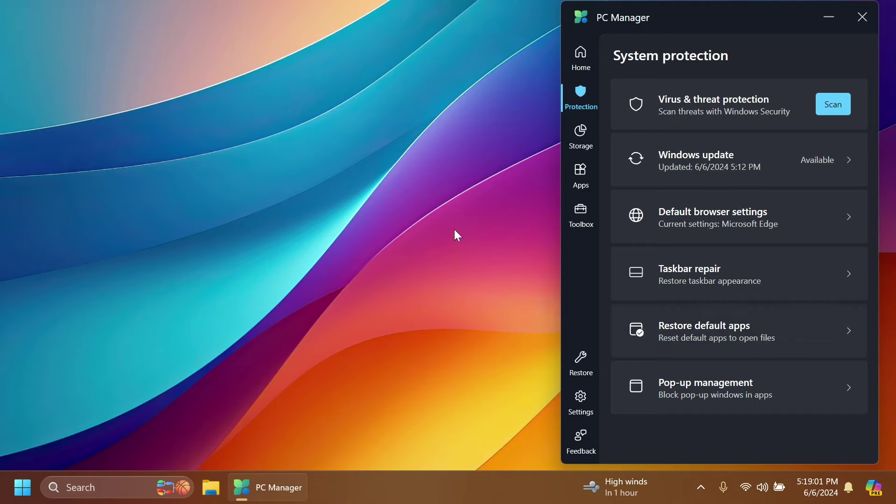
left_click(589, 136)
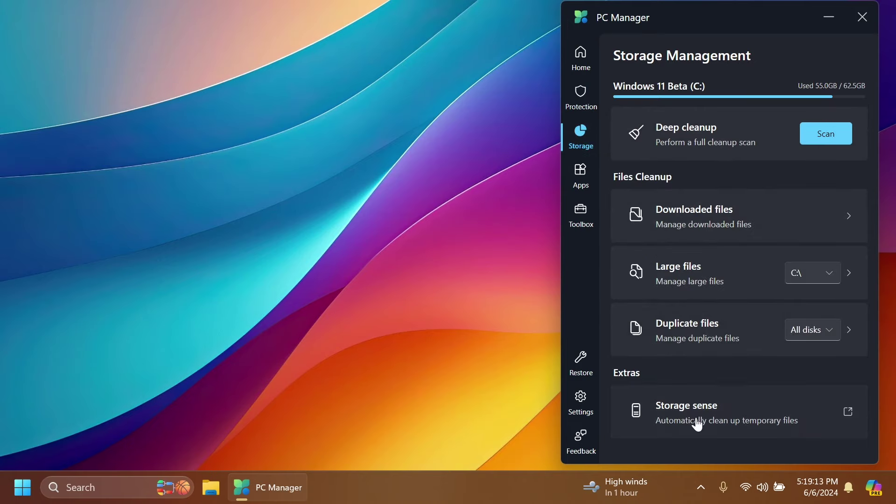
left_click(724, 216)
left_click(690, 261)
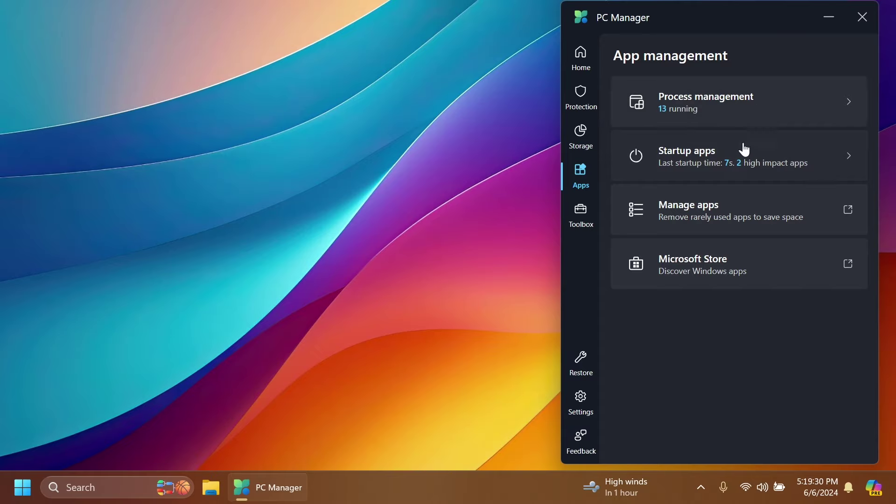
Step: On Toolbox, show the desktop toolbar, move it left, view its options, then switch it off
left_click(583, 216)
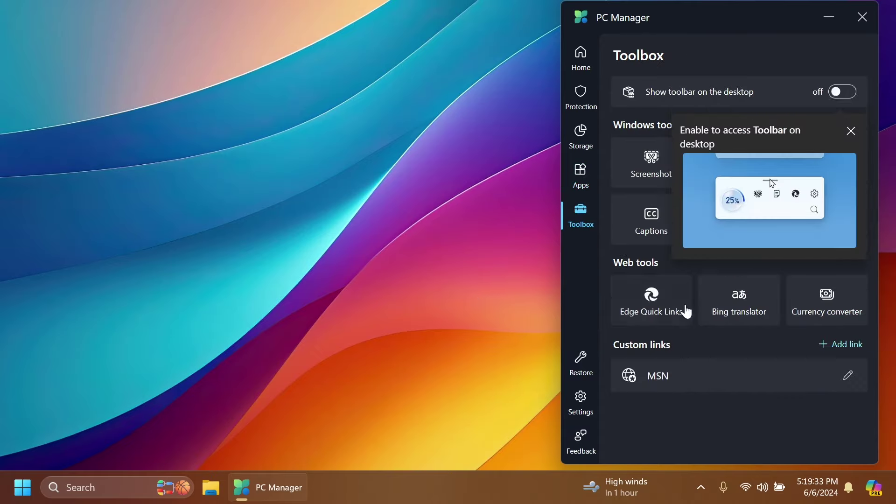
left_click(851, 131)
left_click(842, 91)
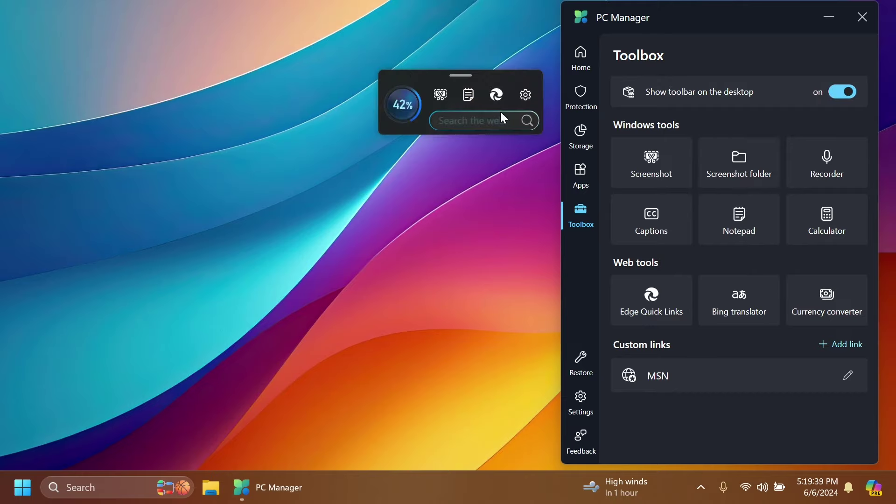
left_click_drag(461, 76, 194, 215)
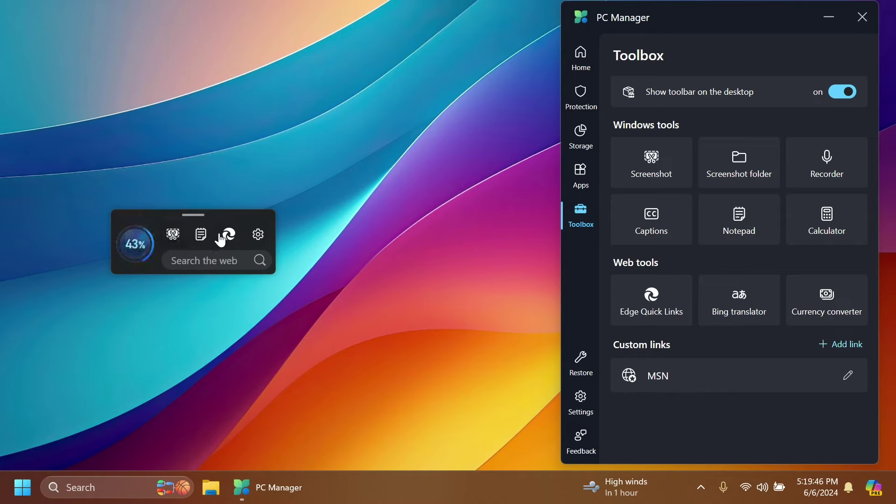
left_click(259, 236)
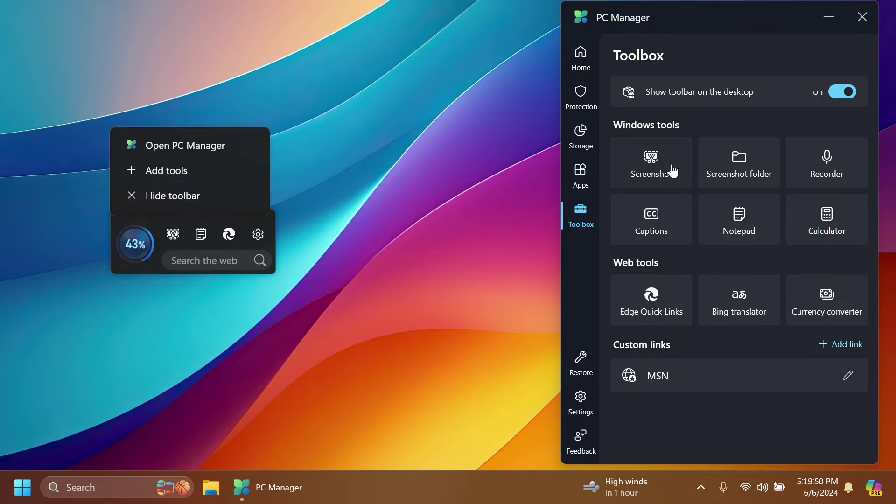
left_click(848, 92)
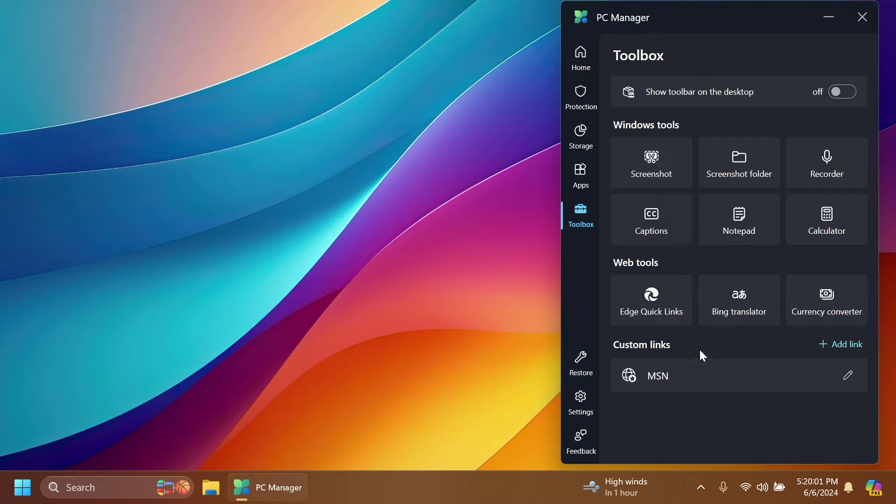
Step: Review the changed defaults on the Restore page, then look through PC Manager's Settings page
left_click(581, 369)
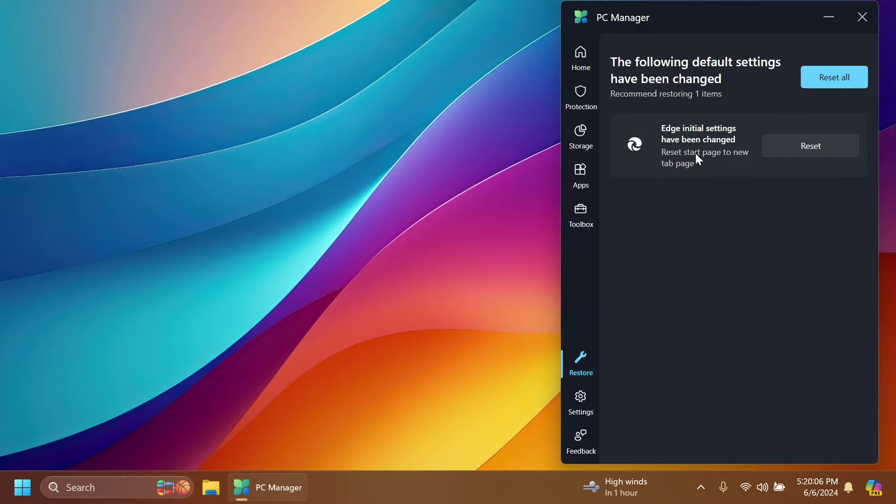
left_click(587, 399)
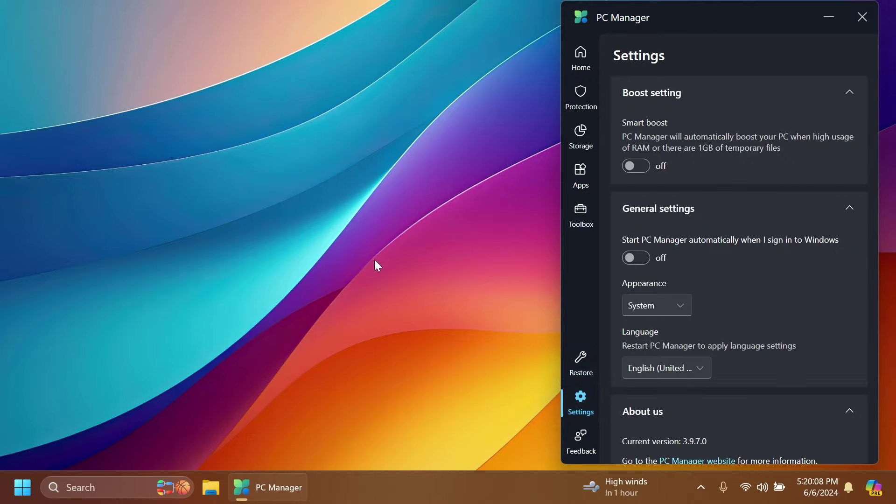
scroll(743, 224, "down", 2)
scroll(745, 223, "up", 2)
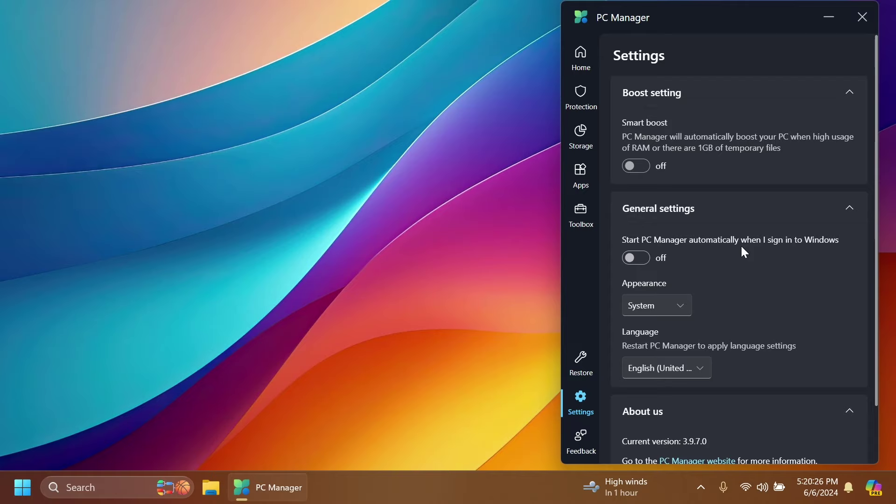
Step: Close PC Manager with Alt+F4
key("alt+F4")
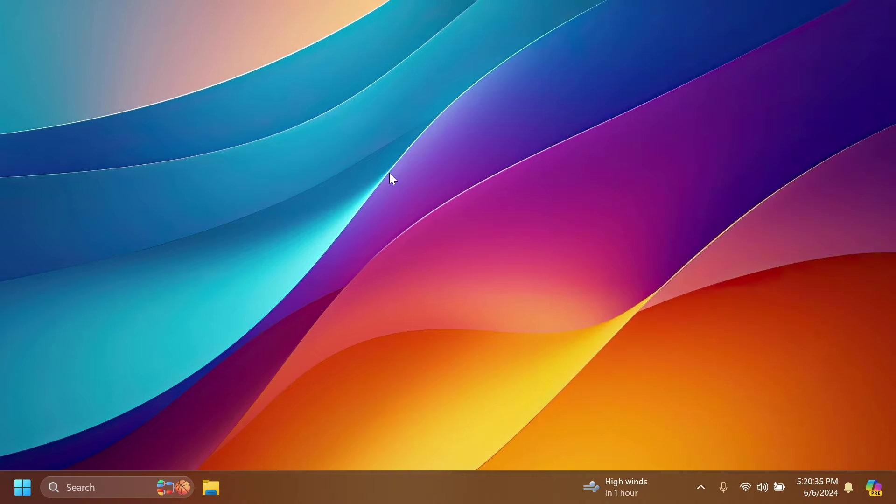